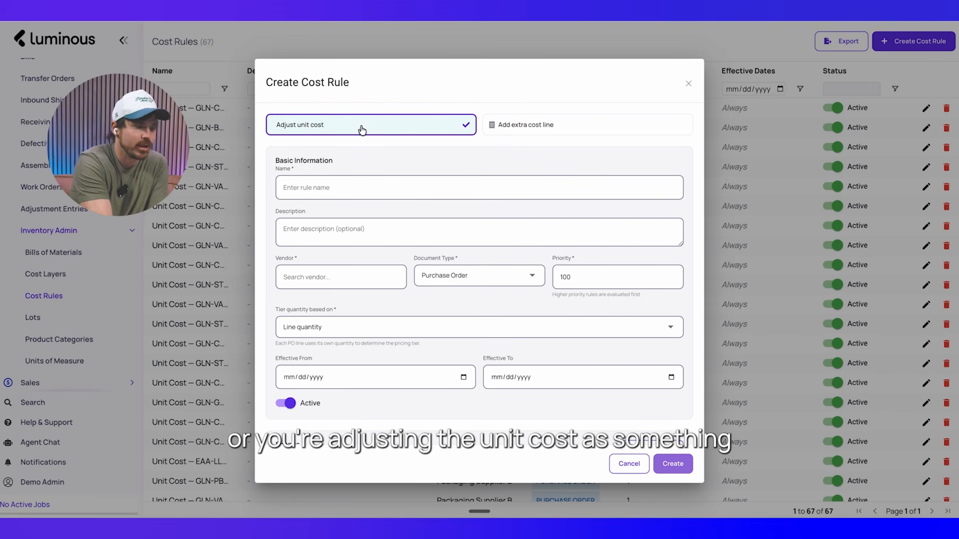
Look over the unit cost rule's basic information, including the name, description and vendor fields.
{"action": "scroll", "coordinate": [352, 189], "scroll_direction": "down", "scroll_amount": 3}
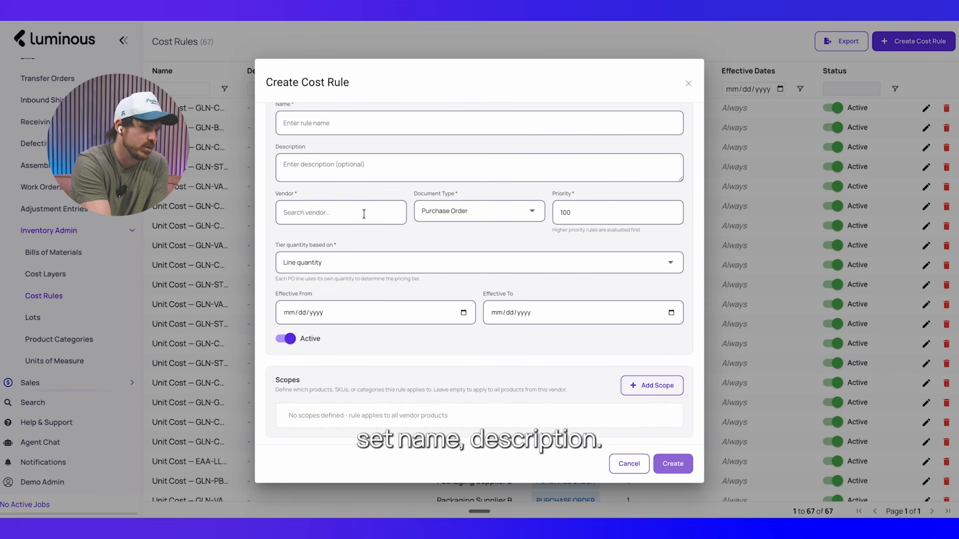
{"action": "scroll", "coordinate": [367, 210], "scroll_direction": "up", "scroll_amount": 3}
{"action": "left_click", "coordinate": [319, 170]}
{"action": "left_click", "coordinate": [341, 155]}
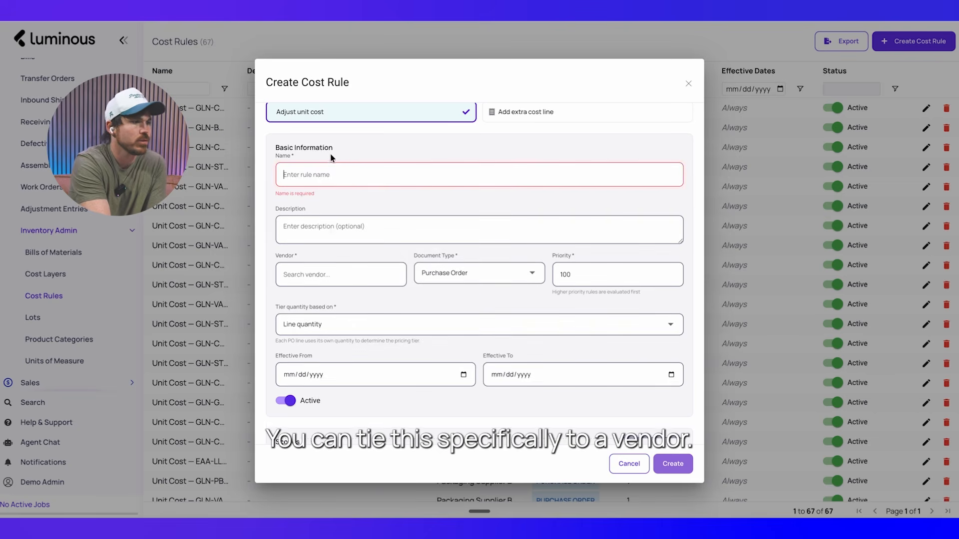
{"action": "scroll", "coordinate": [331, 156], "scroll_direction": "down", "scroll_amount": 1}
{"action": "left_click", "coordinate": [329, 203]}
{"action": "scroll", "coordinate": [330, 237], "scroll_direction": "down", "scroll_amount": 2}
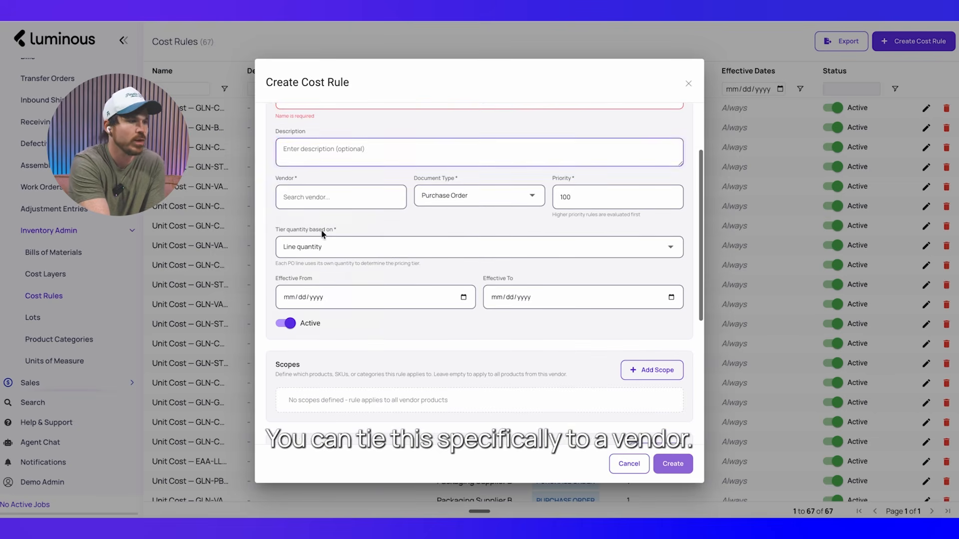
{"action": "left_click", "coordinate": [316, 197]}
{"action": "left_click", "coordinate": [343, 183]}
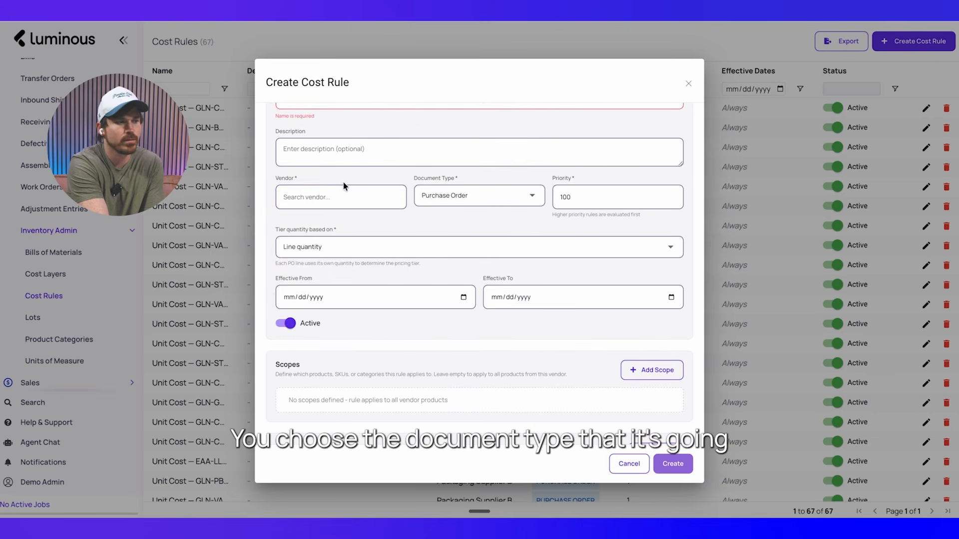
Check the available document types and tier quantity bases, keeping Purchase Order and Line quantity.
{"action": "left_click", "coordinate": [446, 197]}
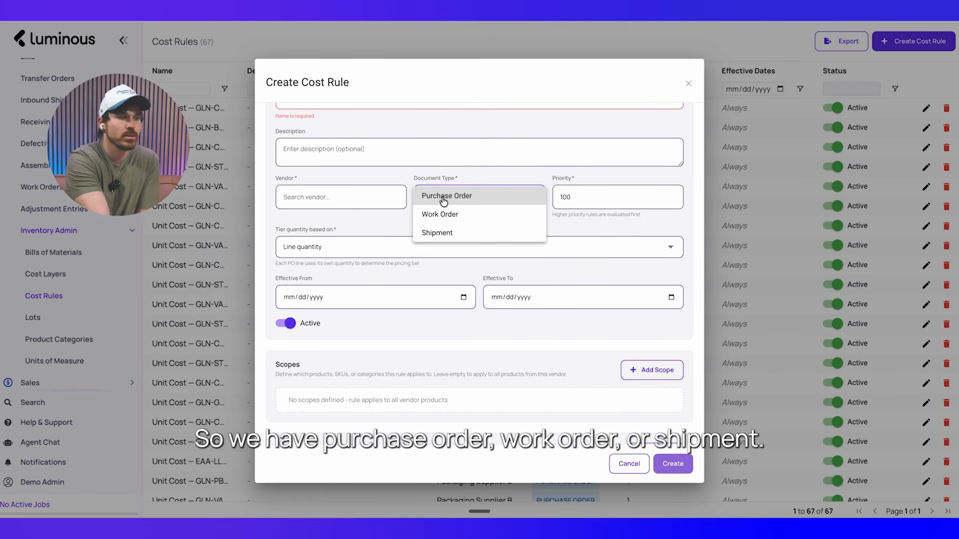
{"action": "left_click", "coordinate": [441, 171]}
{"action": "scroll", "coordinate": [457, 212], "scroll_direction": "down", "scroll_amount": 3}
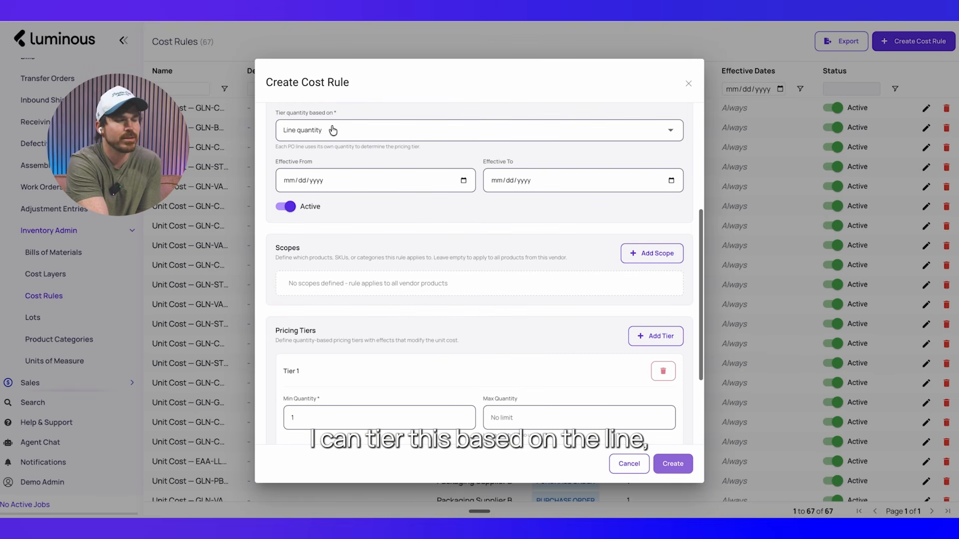
{"action": "left_click", "coordinate": [302, 132]}
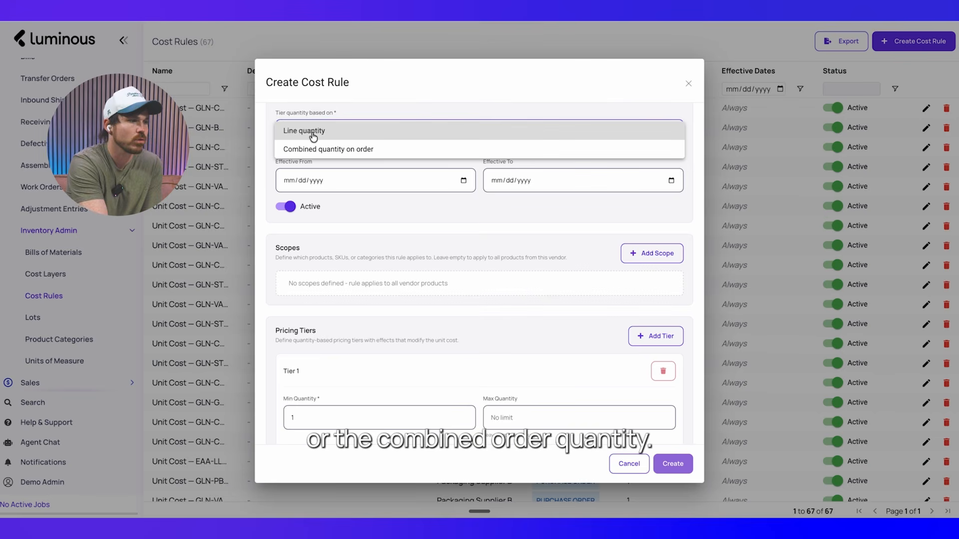
{"action": "left_click", "coordinate": [314, 132]}
{"action": "scroll", "coordinate": [348, 240], "scroll_direction": "up", "scroll_amount": 2}
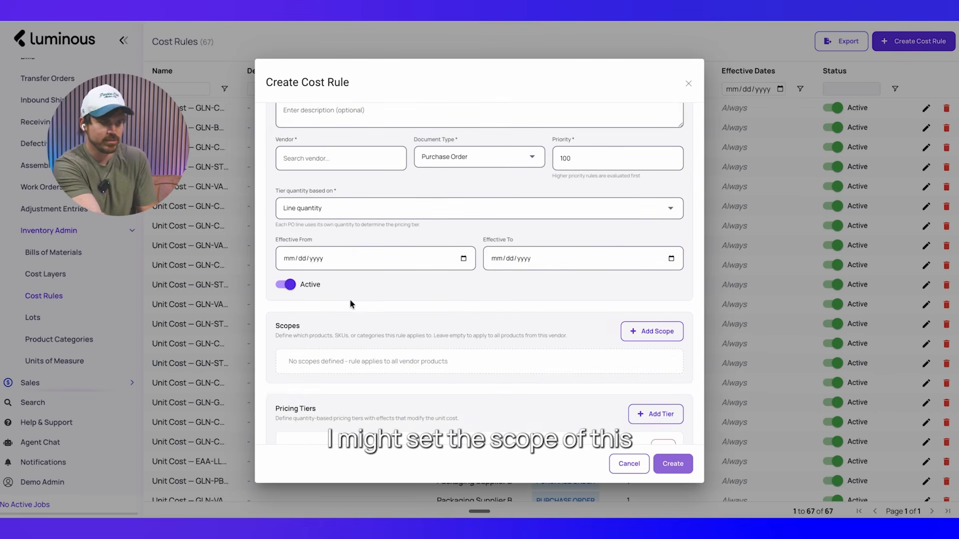
Add a Product scope to the cost rule and review the available scope types.
{"action": "scroll", "coordinate": [350, 303], "scroll_direction": "down", "scroll_amount": 1}
{"action": "left_click", "coordinate": [652, 274]}
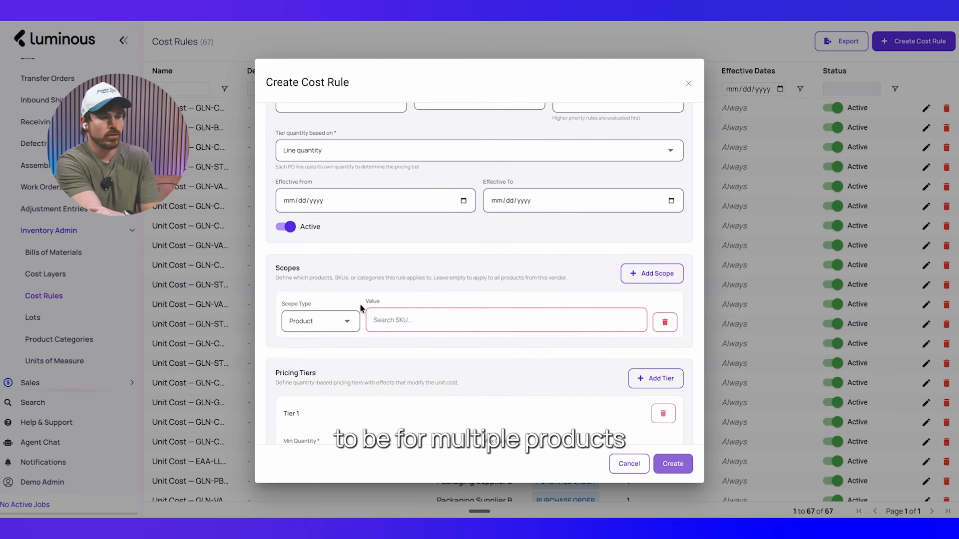
{"action": "left_click", "coordinate": [329, 321]}
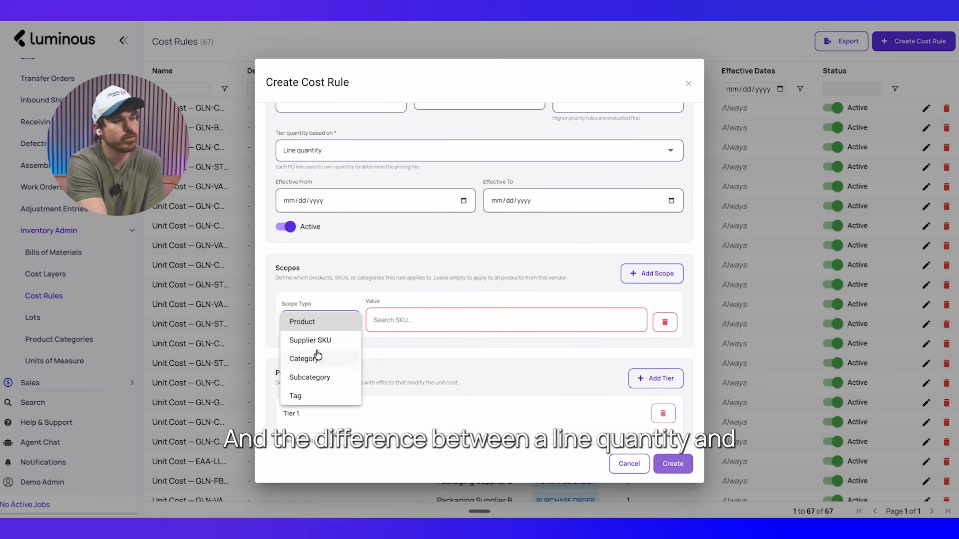
{"action": "left_click", "coordinate": [324, 294]}
Compare the tier quantity bases with the scope types, keeping Line quantity and the Product scope type.
{"action": "scroll", "coordinate": [352, 239], "scroll_direction": "up", "scroll_amount": 1}
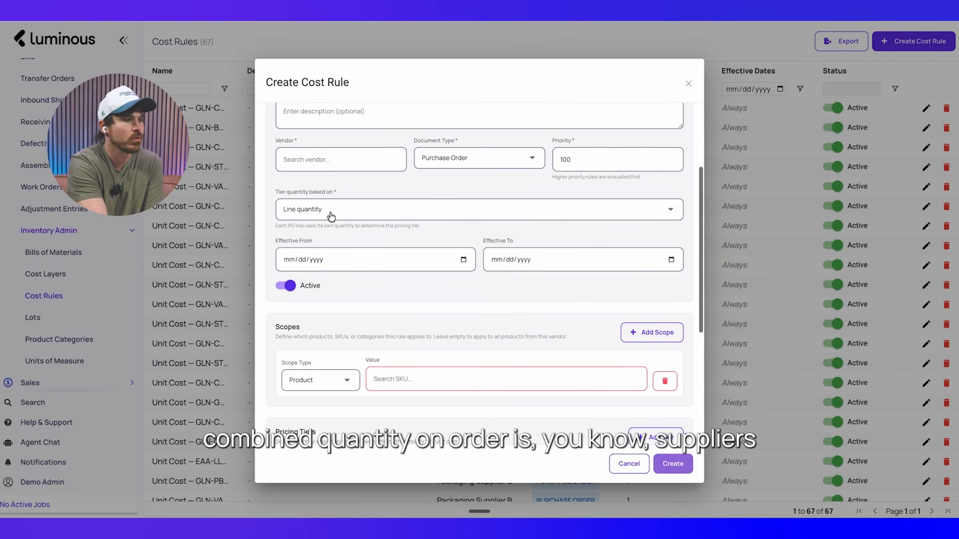
{"action": "left_click", "coordinate": [339, 209]}
{"action": "left_click", "coordinate": [335, 210]}
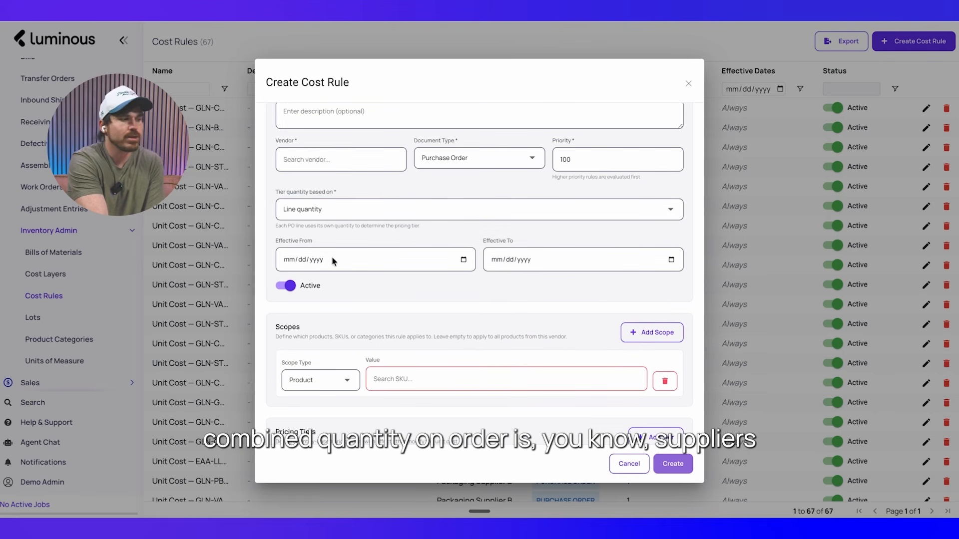
{"action": "left_click", "coordinate": [330, 381]}
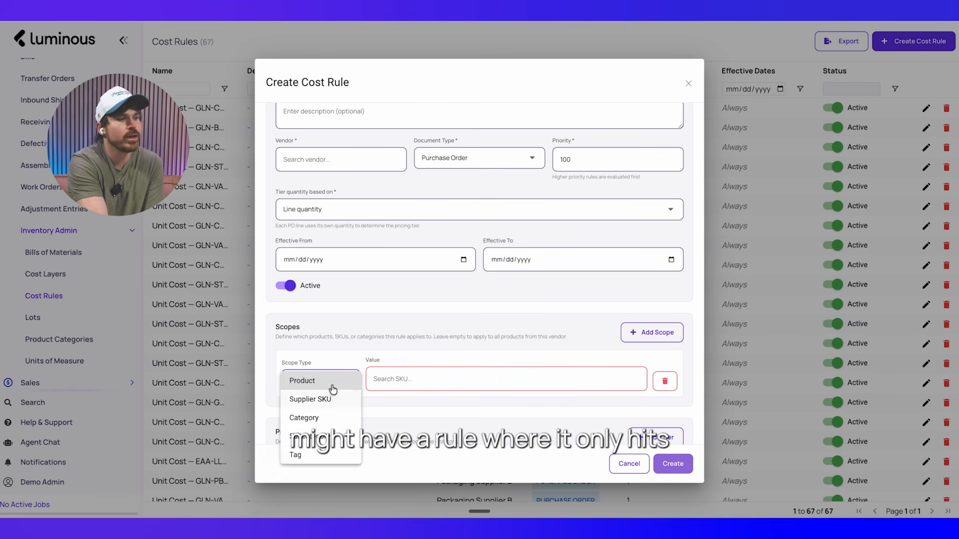
{"action": "left_click", "coordinate": [331, 343]}
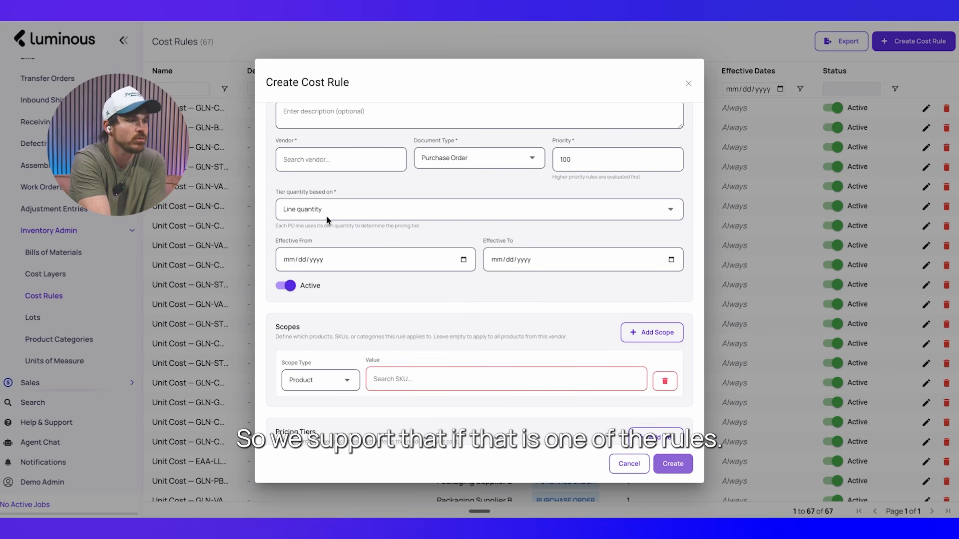
{"action": "left_click", "coordinate": [325, 215]}
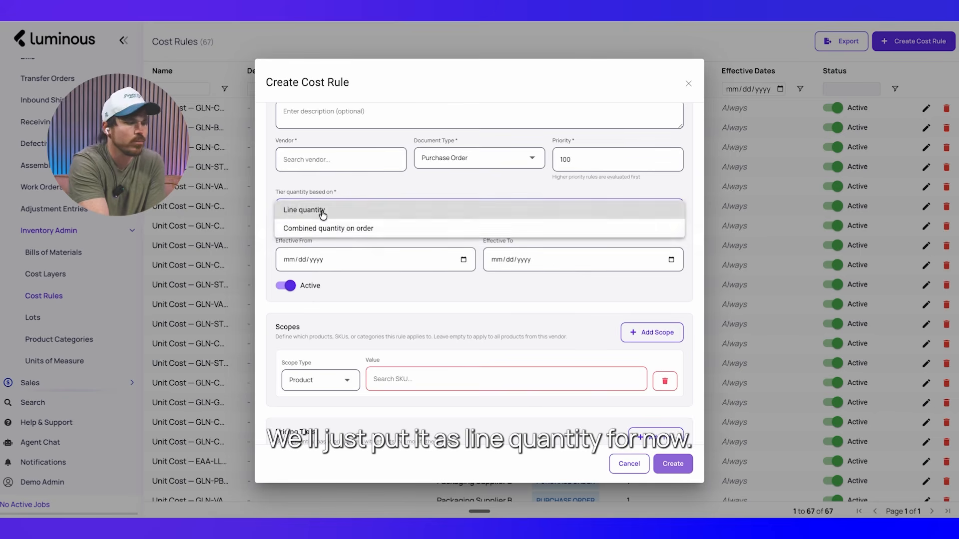
{"action": "scroll", "coordinate": [322, 240], "scroll_direction": "down", "scroll_amount": 2}
Add a second Product scope to the cost rule and review its scope type options.
{"action": "scroll", "coordinate": [347, 276], "scroll_direction": "down", "scroll_amount": 1}
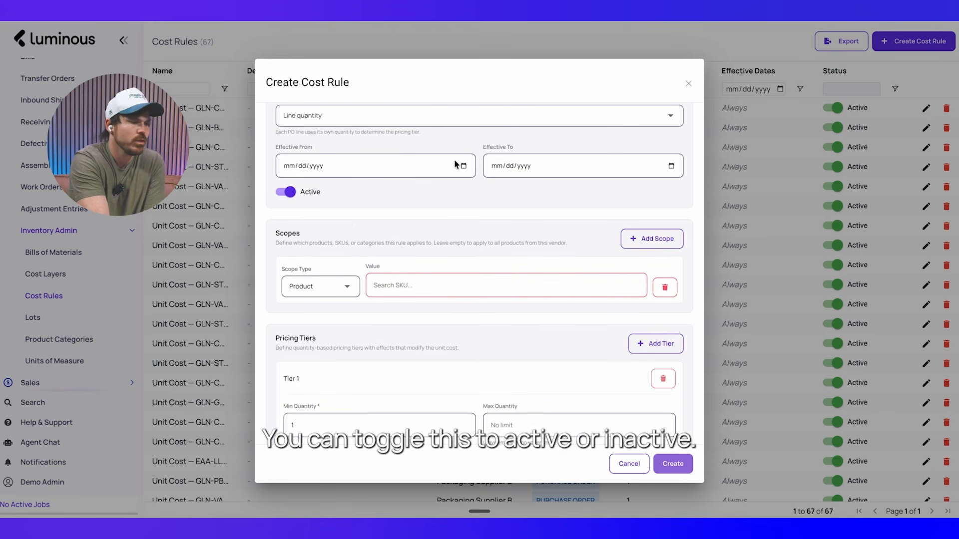
{"action": "scroll", "coordinate": [395, 220], "scroll_direction": "down", "scroll_amount": 1}
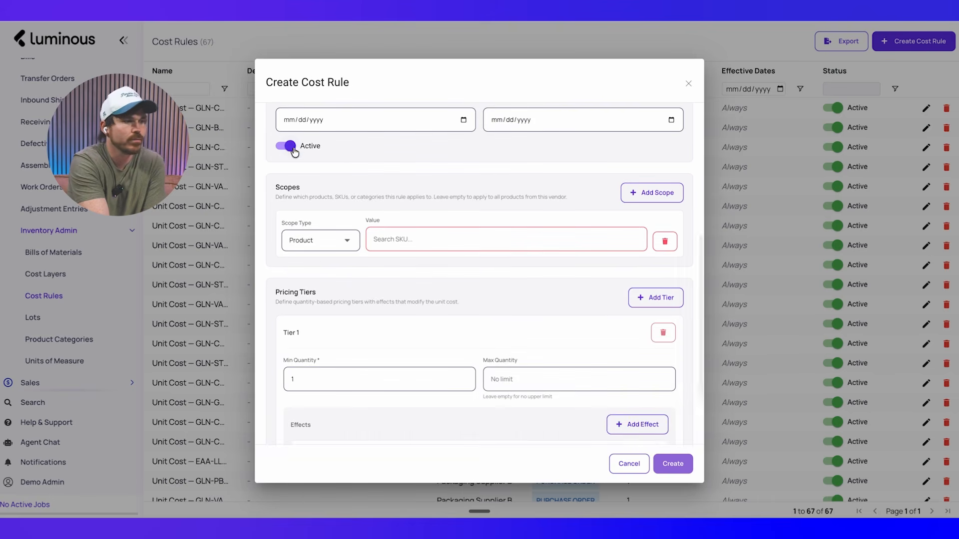
{"action": "scroll", "coordinate": [350, 194], "scroll_direction": "down", "scroll_amount": 1}
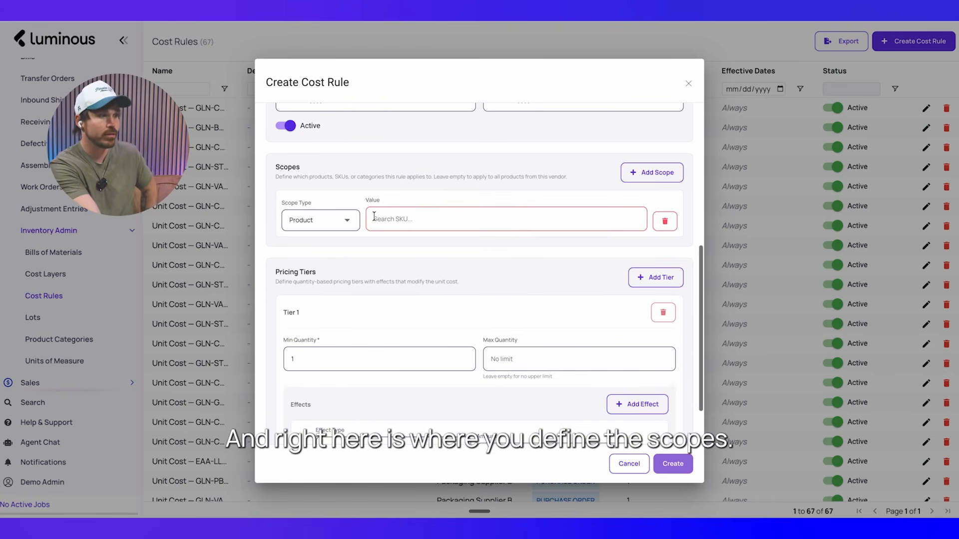
{"action": "scroll", "coordinate": [372, 210], "scroll_direction": "down", "scroll_amount": 1}
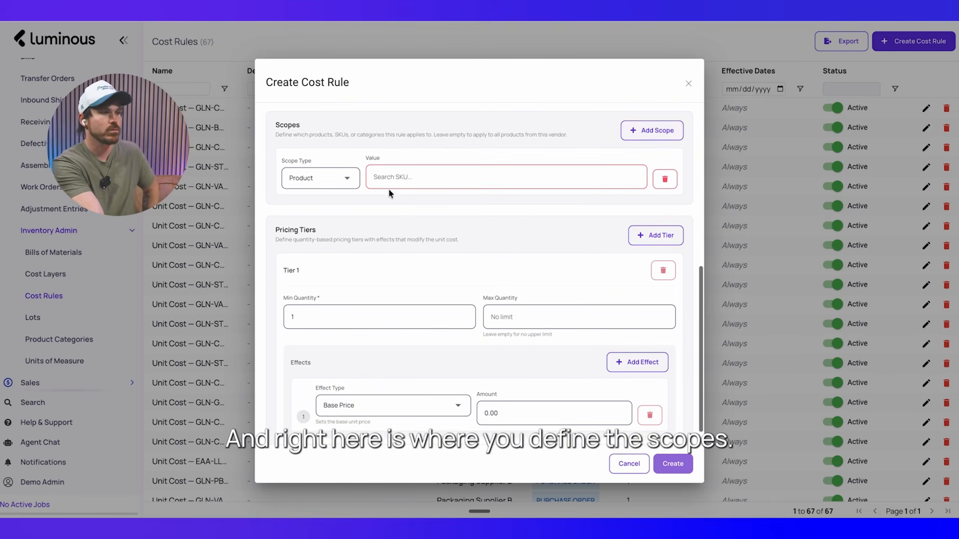
{"action": "left_click", "coordinate": [633, 141]}
{"action": "left_click", "coordinate": [332, 231]}
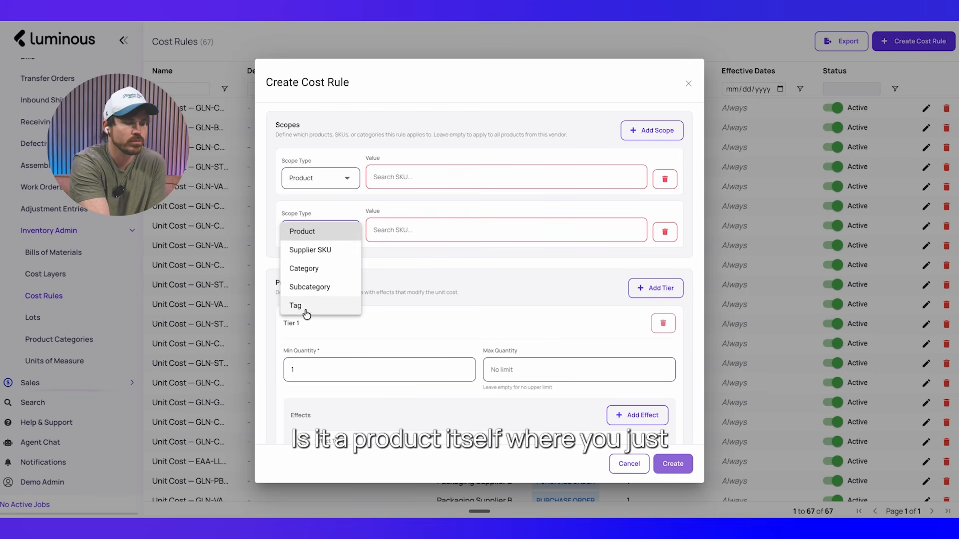
{"action": "left_click", "coordinate": [386, 179]}
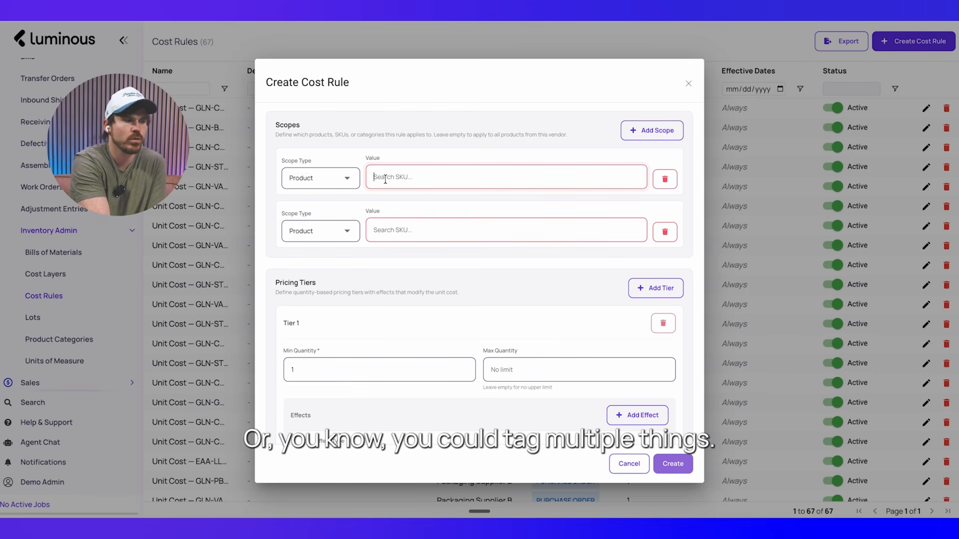
{"action": "left_click", "coordinate": [322, 235]}
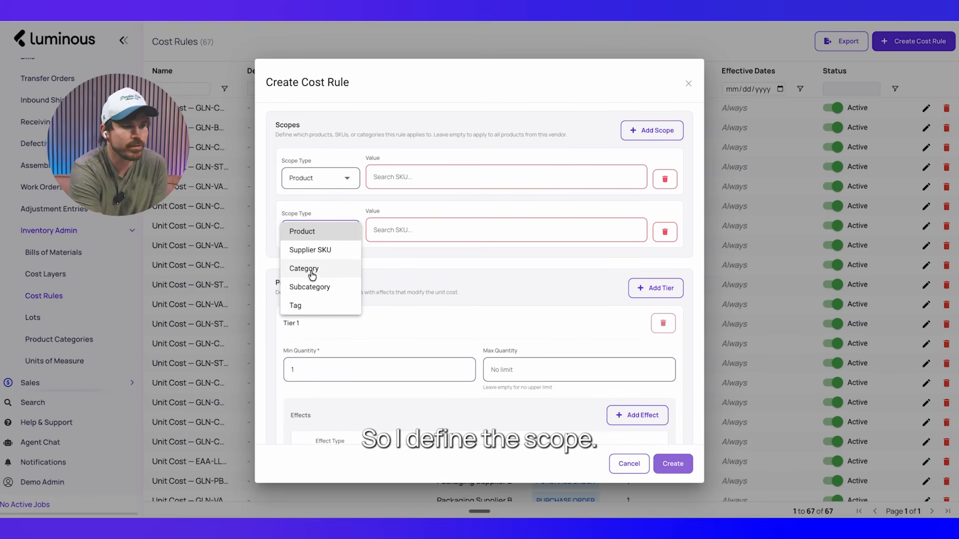
{"action": "left_click", "coordinate": [422, 256]}
Remove both scopes from the cost rule.
{"action": "left_click", "coordinate": [665, 180]}
{"action": "left_click", "coordinate": [665, 180]}
Set Tier 1's minimum quantity to 1000 and its maximum quantity to 10000.
{"action": "left_click", "coordinate": [381, 294]}
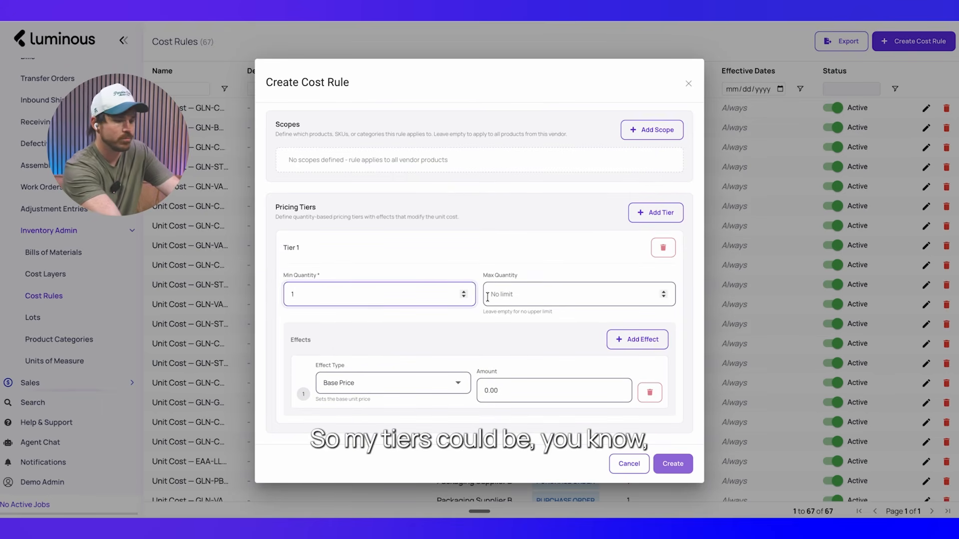
{"action": "type", "text": "1"}
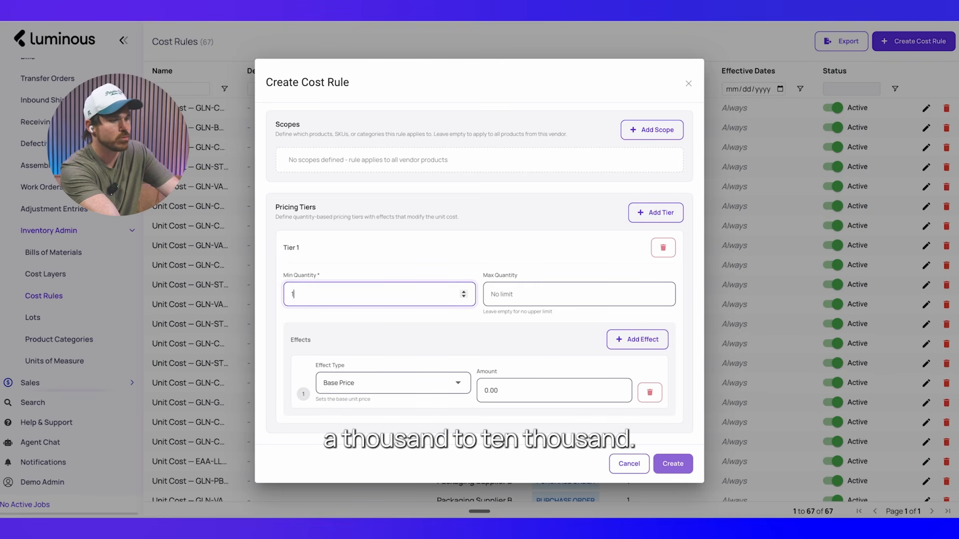
{"action": "key", "text": "Tab"}
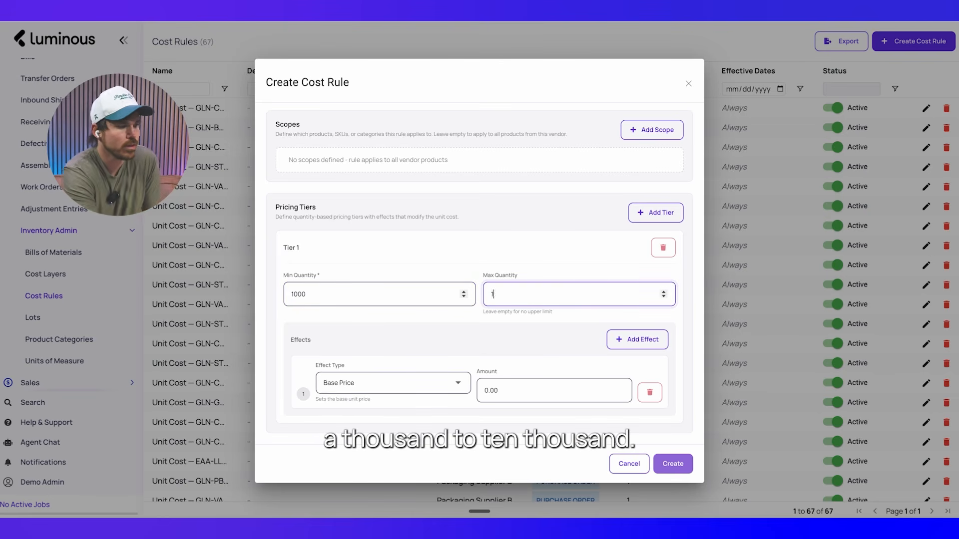
{"action": "type", "text": "10000"}
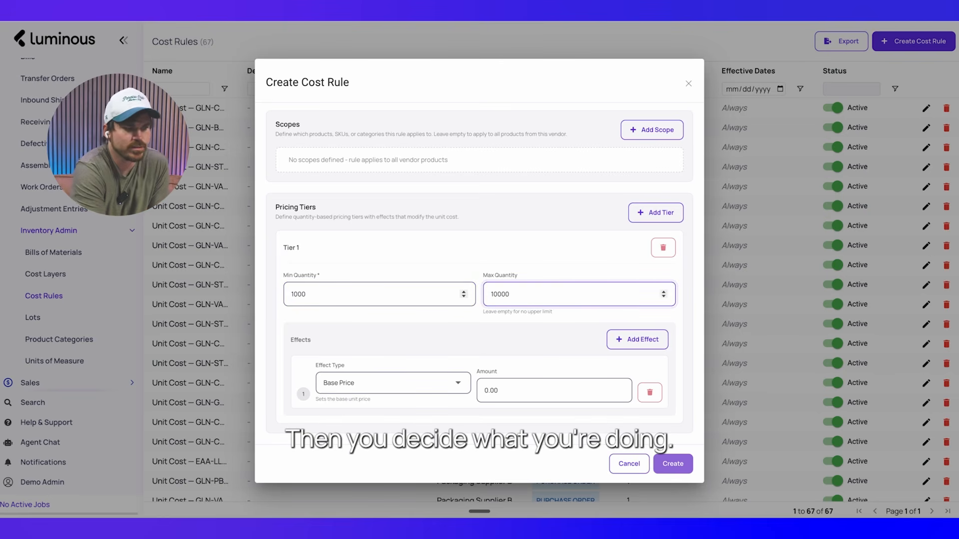
Review the effect types available for Tier 1, keeping Base Price.
{"action": "left_click", "coordinate": [374, 384]}
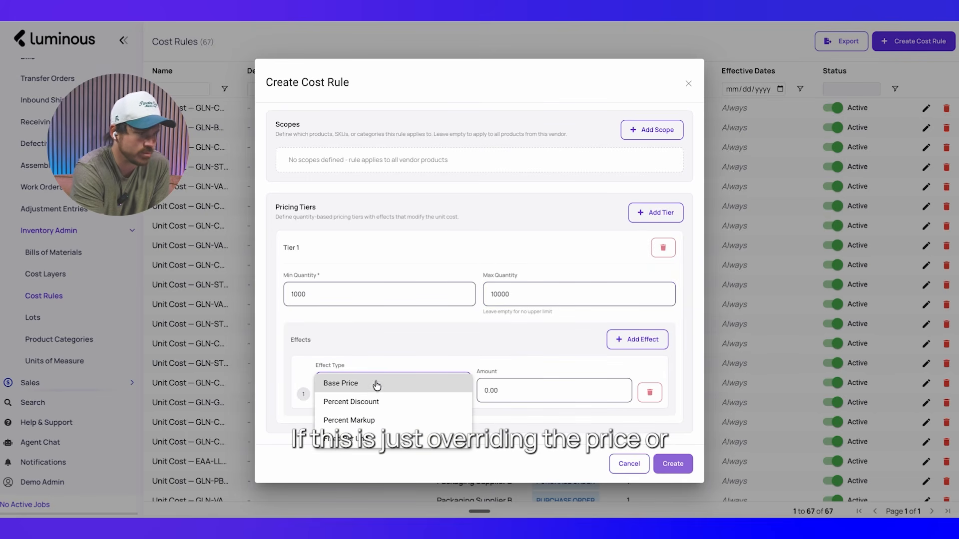
{"action": "left_click", "coordinate": [403, 357]}
{"action": "left_click", "coordinate": [397, 390]}
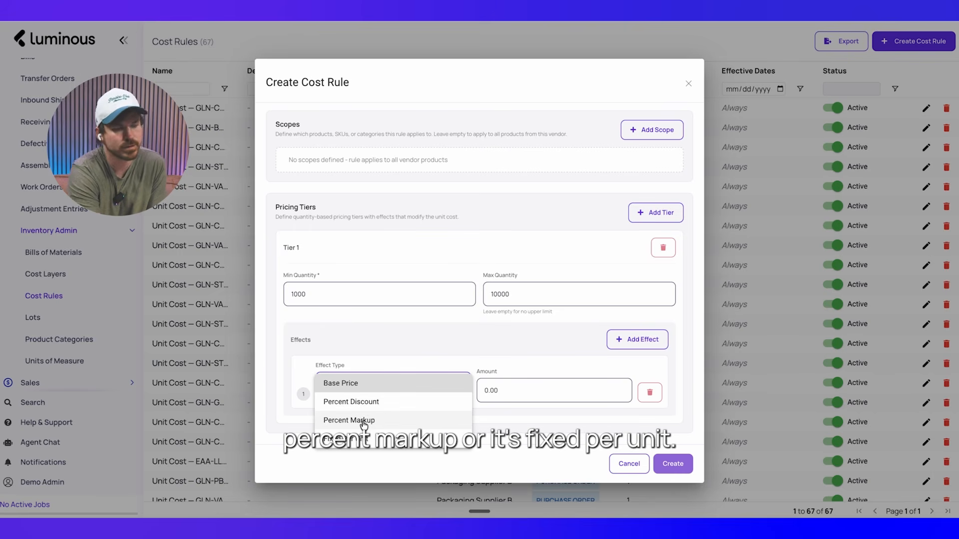
{"action": "left_click", "coordinate": [372, 382]}
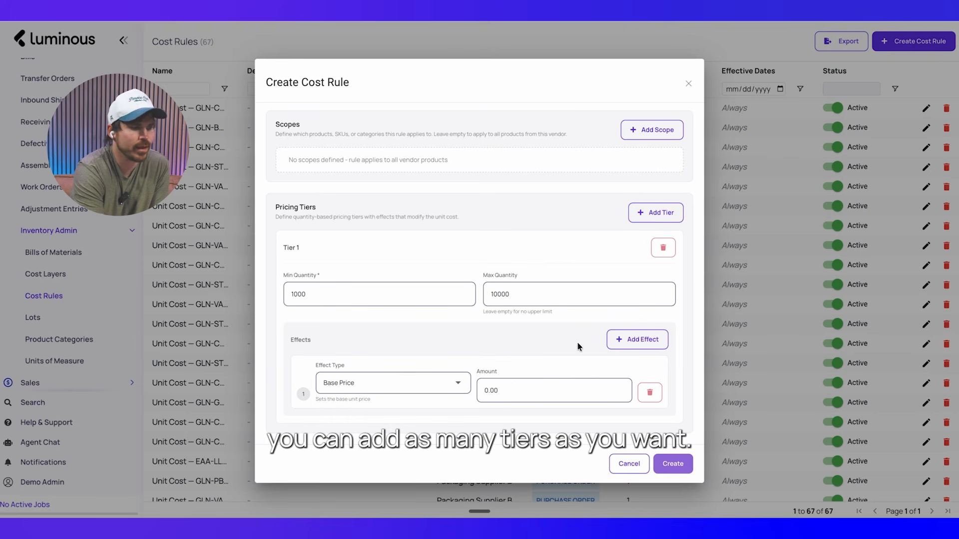
Add a second pricing tier to the cost rule.
{"action": "left_click", "coordinate": [660, 214]}
{"action": "scroll", "coordinate": [646, 250], "scroll_direction": "down", "scroll_amount": 4}
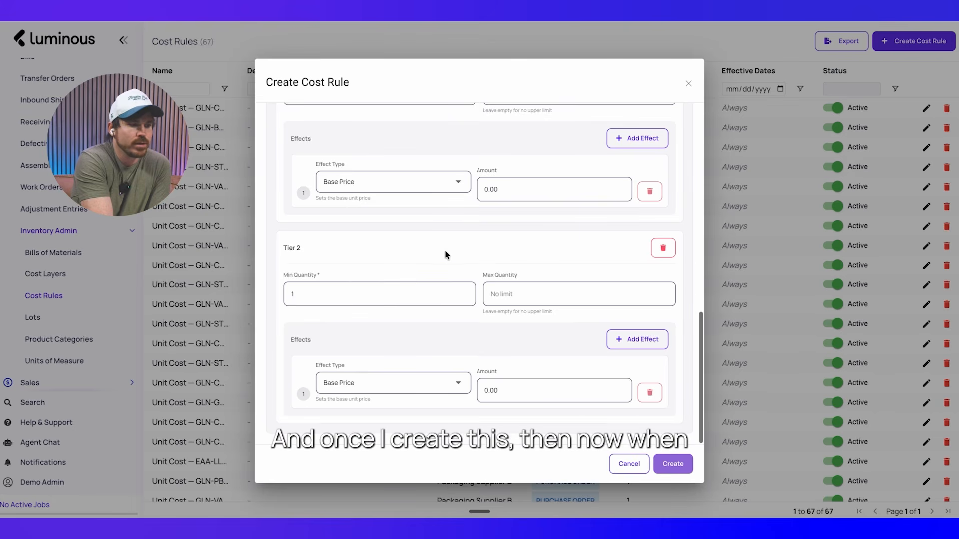
Switch the rule to an extra cost line and set its document type to Shipment.
{"action": "scroll", "coordinate": [445, 252], "scroll_direction": "up", "scroll_amount": 10}
{"action": "scroll", "coordinate": [492, 198], "scroll_direction": "down", "scroll_amount": 1}
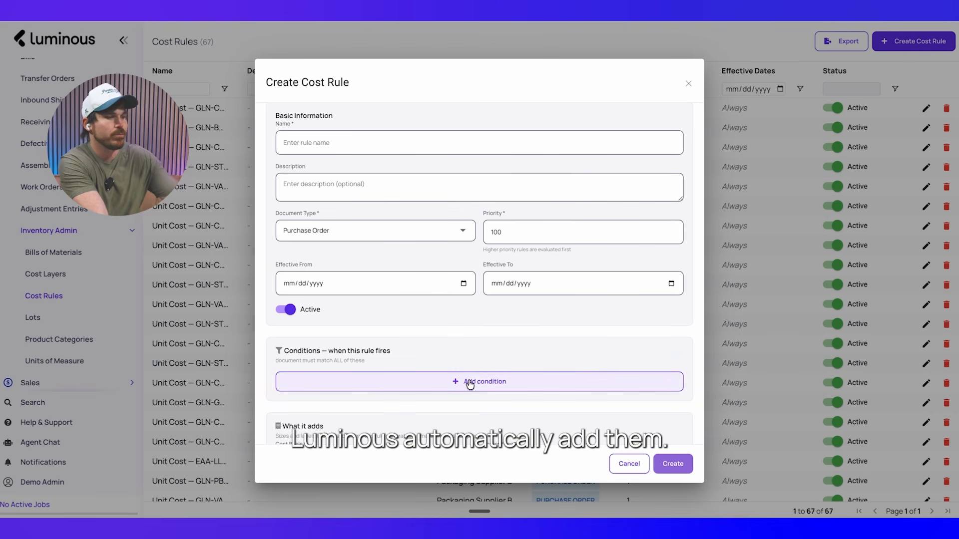
{"action": "scroll", "coordinate": [404, 315], "scroll_direction": "down", "scroll_amount": 1}
{"action": "scroll", "coordinate": [398, 309], "scroll_direction": "down", "scroll_amount": 1}
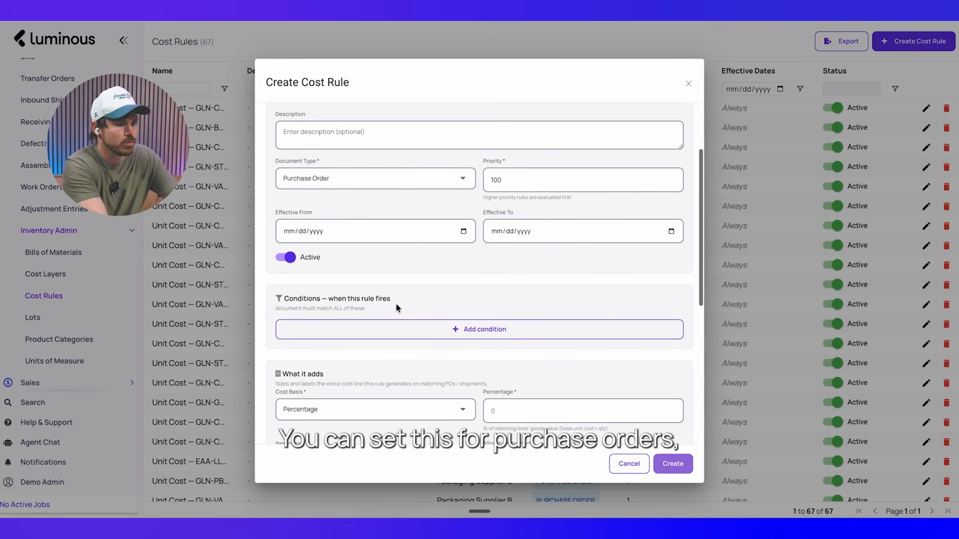
{"action": "left_click", "coordinate": [353, 178]}
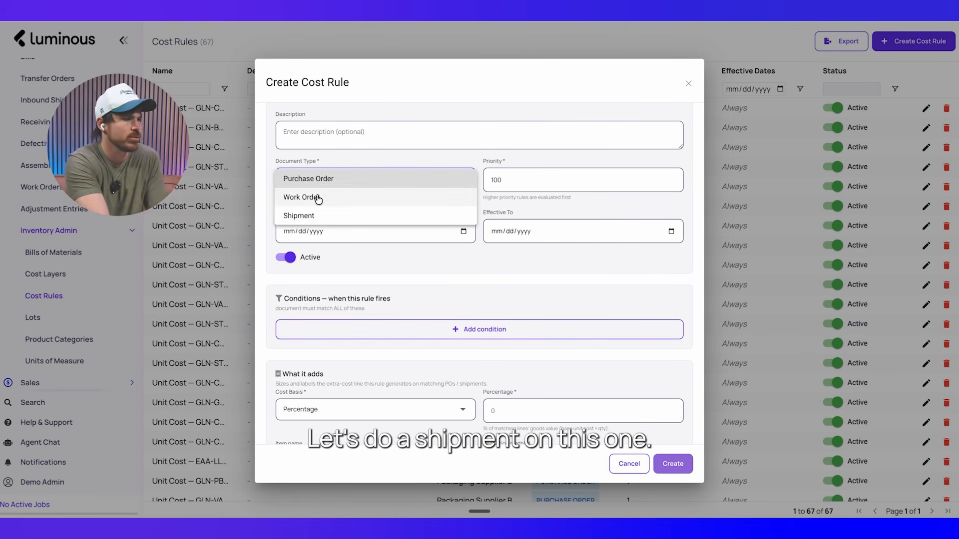
{"action": "left_click", "coordinate": [321, 216]}
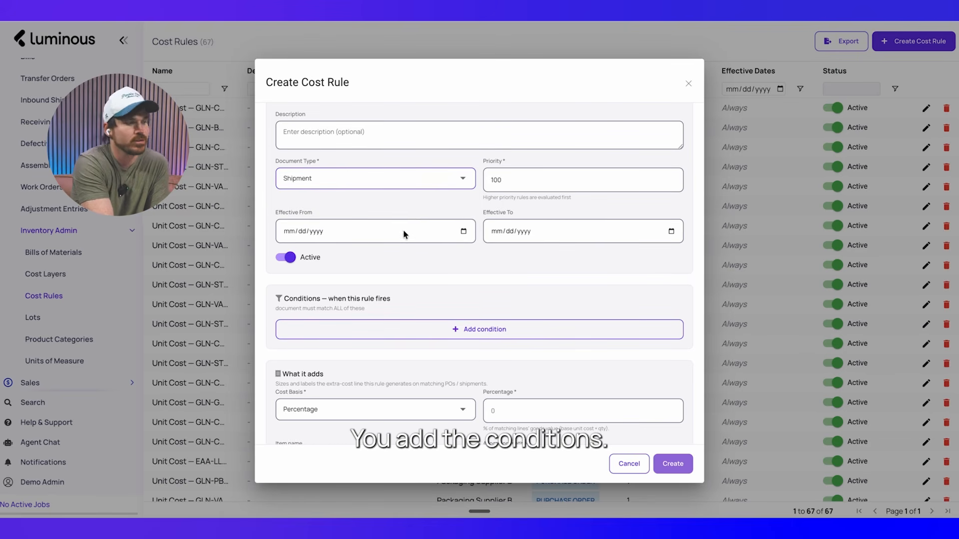
Add a Supplier condition to the shipment cost rule and select Contract Manufacturer A.
{"action": "scroll", "coordinate": [406, 240], "scroll_direction": "down", "scroll_amount": 3}
{"action": "left_click", "coordinate": [402, 252]}
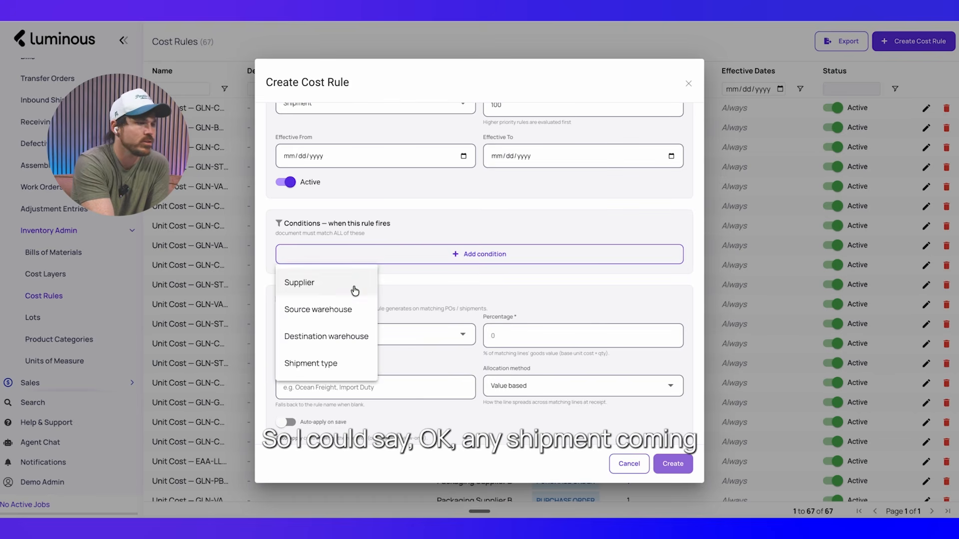
{"action": "left_click", "coordinate": [355, 285]}
{"action": "left_click", "coordinate": [397, 259]}
{"action": "left_click", "coordinate": [373, 280]}
{"action": "left_click", "coordinate": [445, 217]}
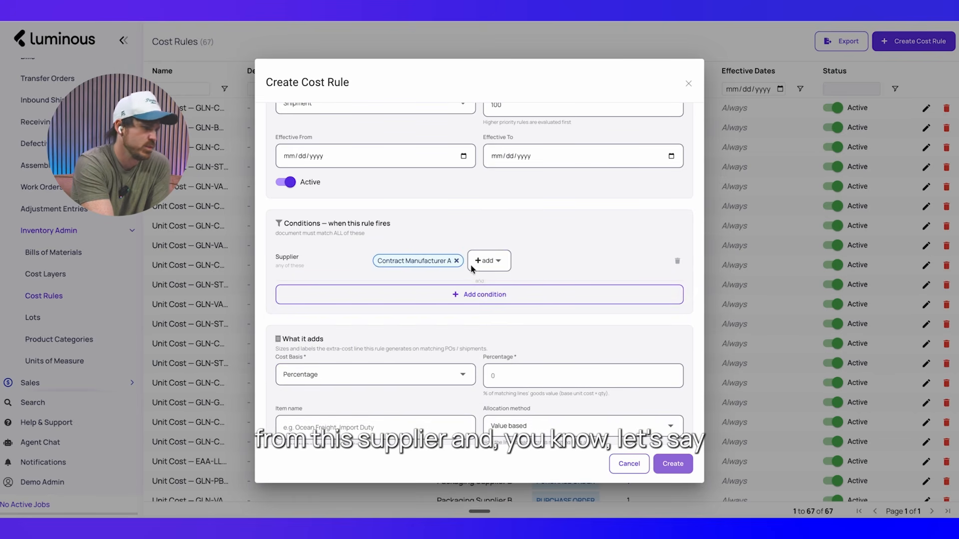
Add a Destination warehouse condition and select Acme HQ as the warehouse.
{"action": "left_click", "coordinate": [491, 294]}
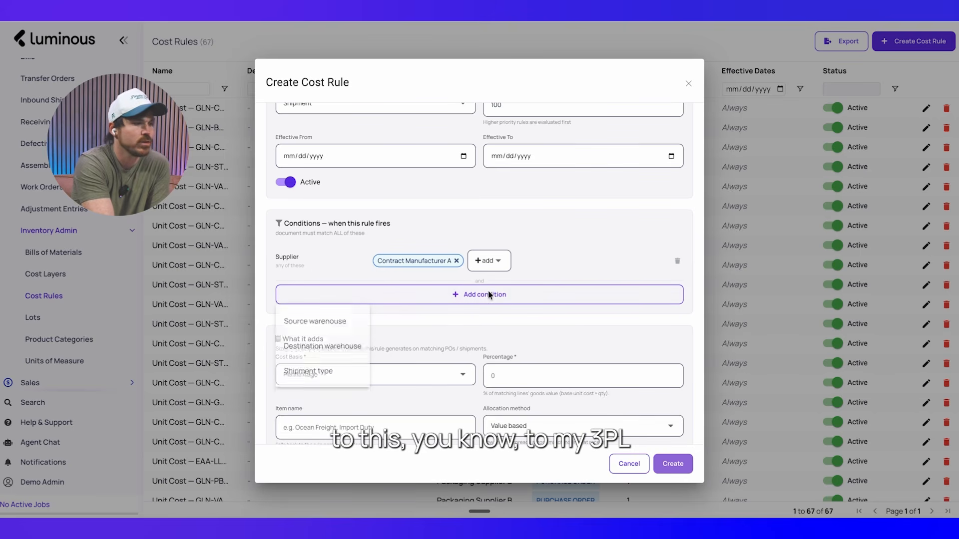
{"action": "left_click", "coordinate": [322, 348]}
{"action": "left_click", "coordinate": [394, 299]}
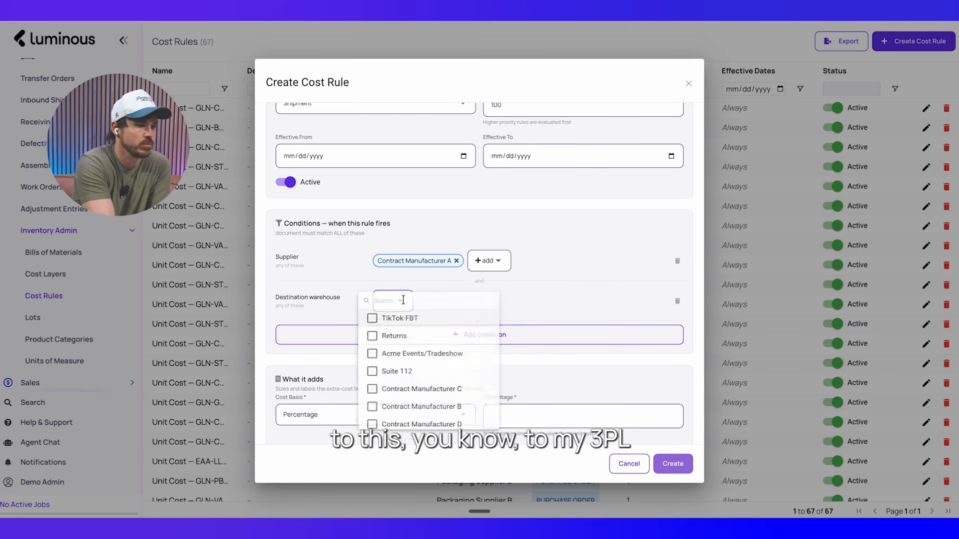
{"action": "left_click", "coordinate": [372, 320]}
{"action": "left_click", "coordinate": [372, 320]}
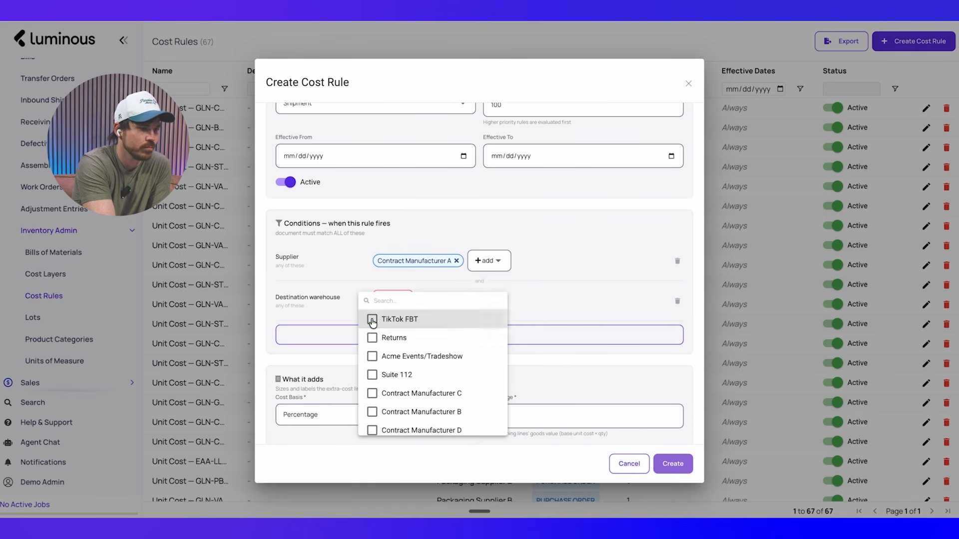
{"action": "left_click", "coordinate": [372, 357]}
{"action": "left_click", "coordinate": [372, 356]}
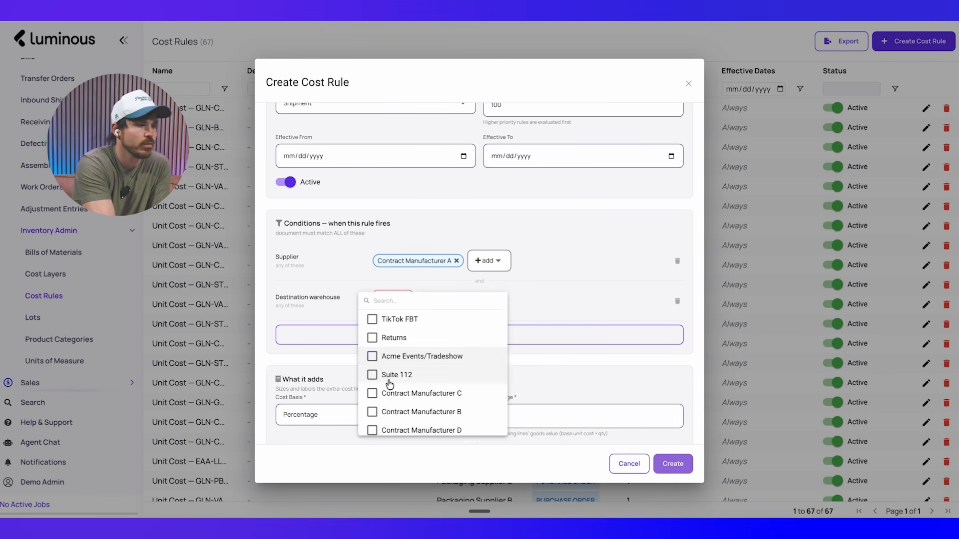
{"action": "scroll", "coordinate": [387, 385], "scroll_direction": "down", "scroll_amount": 2}
{"action": "left_click", "coordinate": [372, 425]}
{"action": "left_click", "coordinate": [539, 304]}
Add a Shipment type condition to the rule and select Air.
{"action": "scroll", "coordinate": [450, 345], "scroll_direction": "down", "scroll_amount": 3}
{"action": "left_click", "coordinate": [433, 215]}
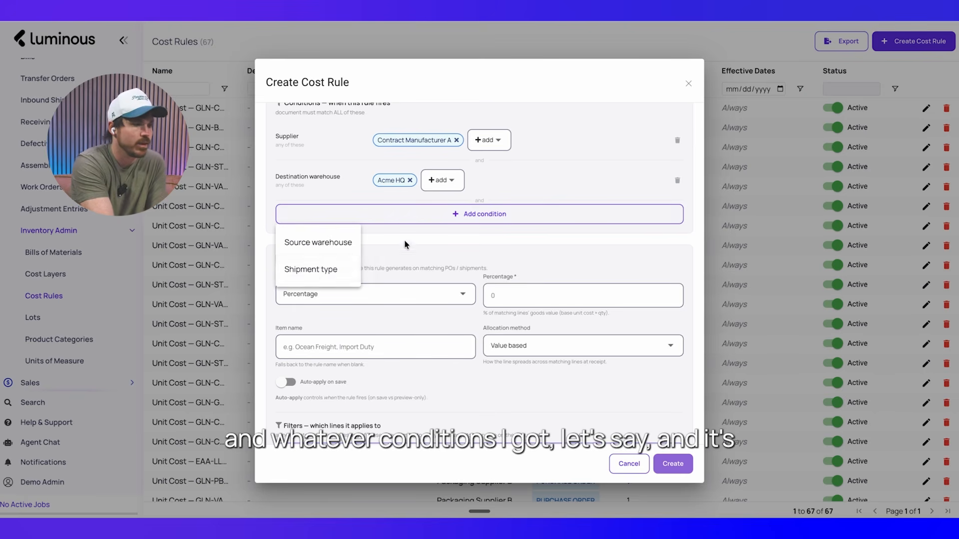
{"action": "left_click", "coordinate": [314, 276]}
{"action": "left_click", "coordinate": [402, 225]}
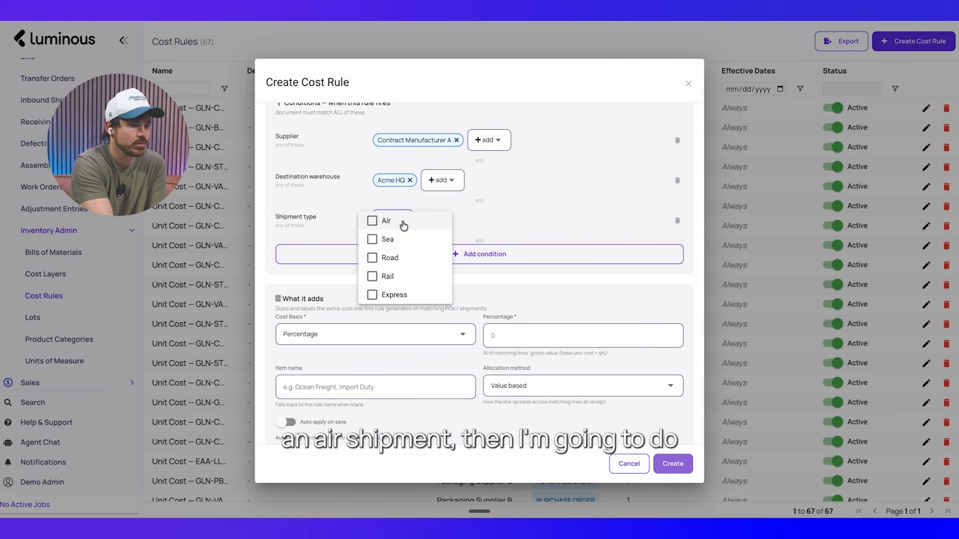
{"action": "left_click", "coordinate": [373, 220]}
{"action": "left_click", "coordinate": [514, 295]}
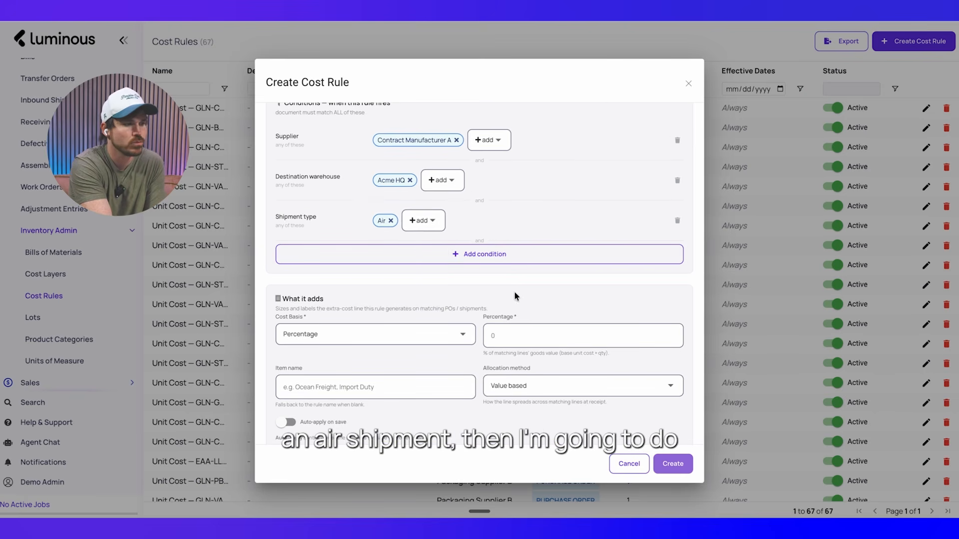
Keep the extra cost line's basis as Percentage and set the percentage to 12.
{"action": "scroll", "coordinate": [451, 271], "scroll_direction": "down", "scroll_amount": 2}
{"action": "left_click", "coordinate": [410, 242]}
{"action": "left_click", "coordinate": [317, 241]}
{"action": "left_click", "coordinate": [521, 242]}
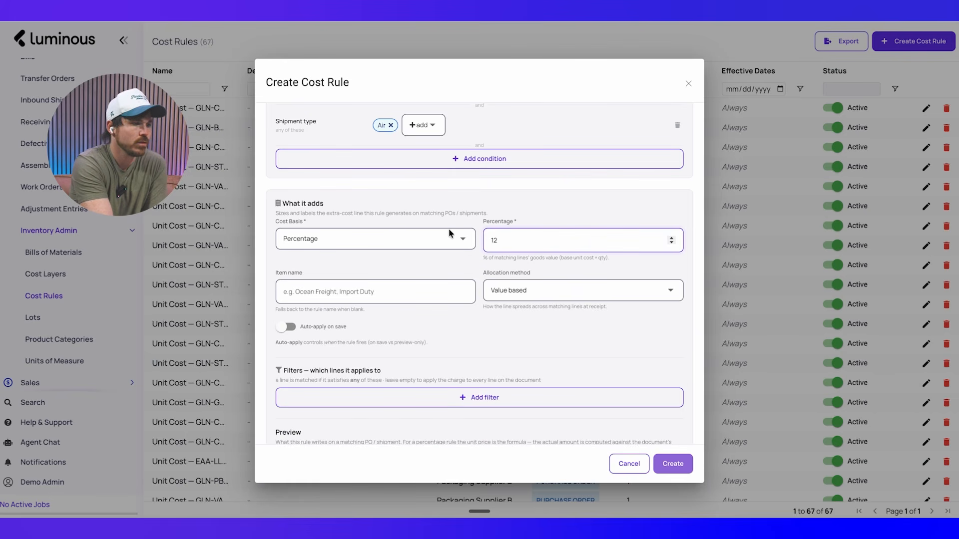
Try Fixed amount as the cost basis and switch back to Percentage.
{"action": "left_click", "coordinate": [427, 243]}
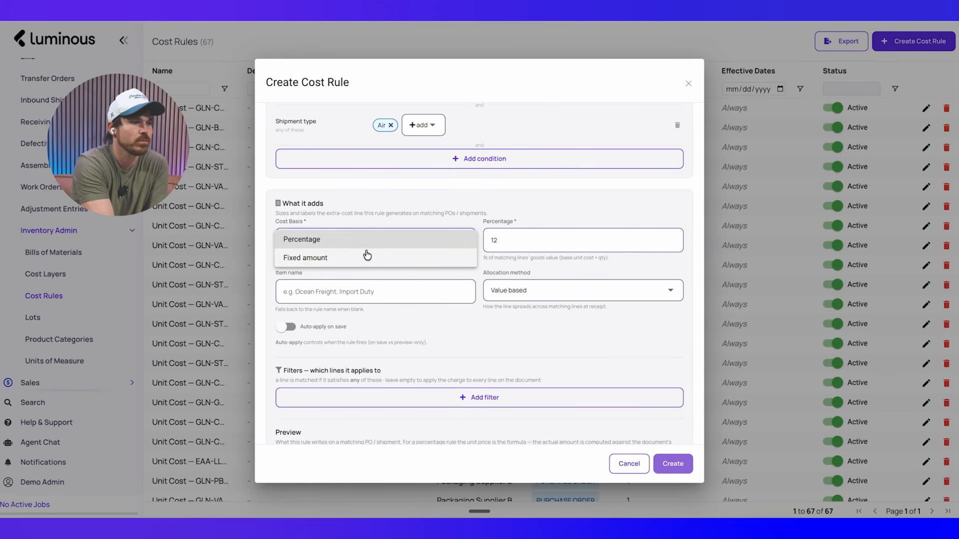
{"action": "left_click", "coordinate": [362, 260]}
{"action": "left_click_drag", "start_coordinate": [521, 243], "coordinate": [470, 241]}
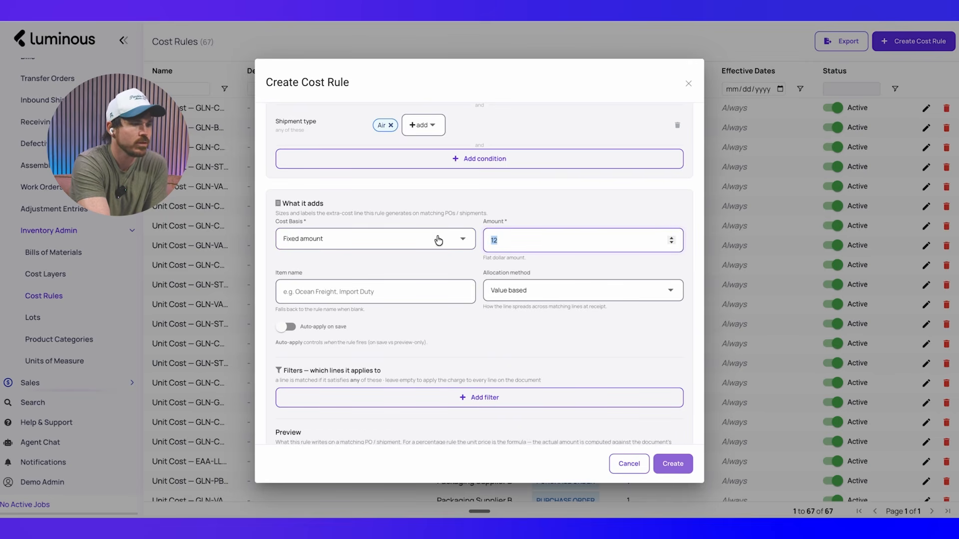
{"action": "left_click", "coordinate": [449, 239]}
{"action": "left_click", "coordinate": [470, 219]}
Name the extra cost item Freight and keep its allocation method as Value based.
{"action": "left_click", "coordinate": [374, 291]}
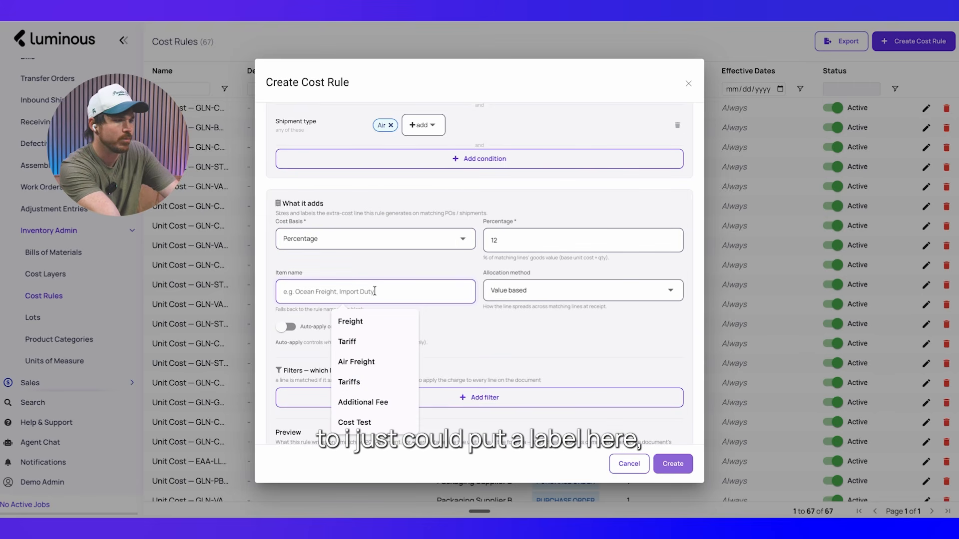
{"action": "type", "text": "Freight"}
{"action": "left_click", "coordinate": [514, 306]}
{"action": "left_click", "coordinate": [515, 297]}
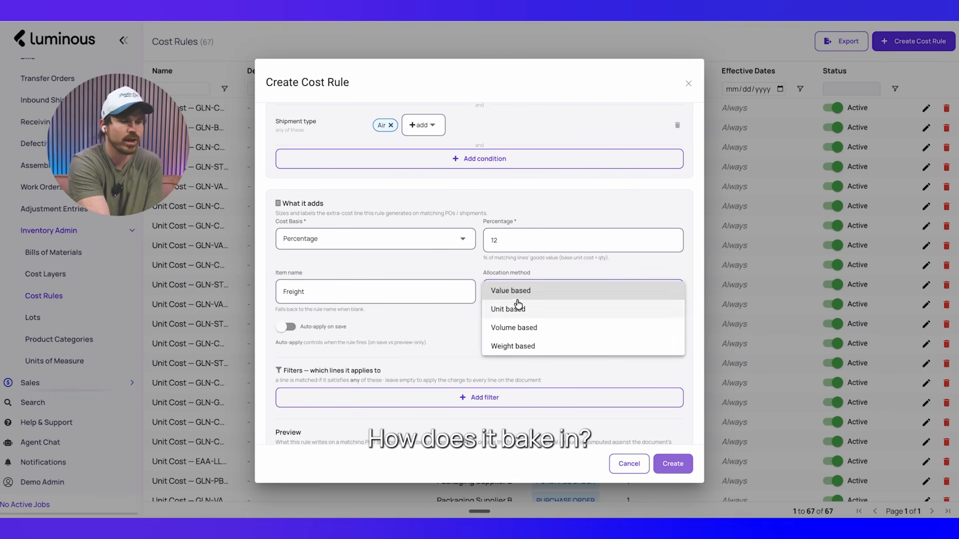
{"action": "left_click", "coordinate": [532, 279]}
{"action": "left_click", "coordinate": [529, 290]}
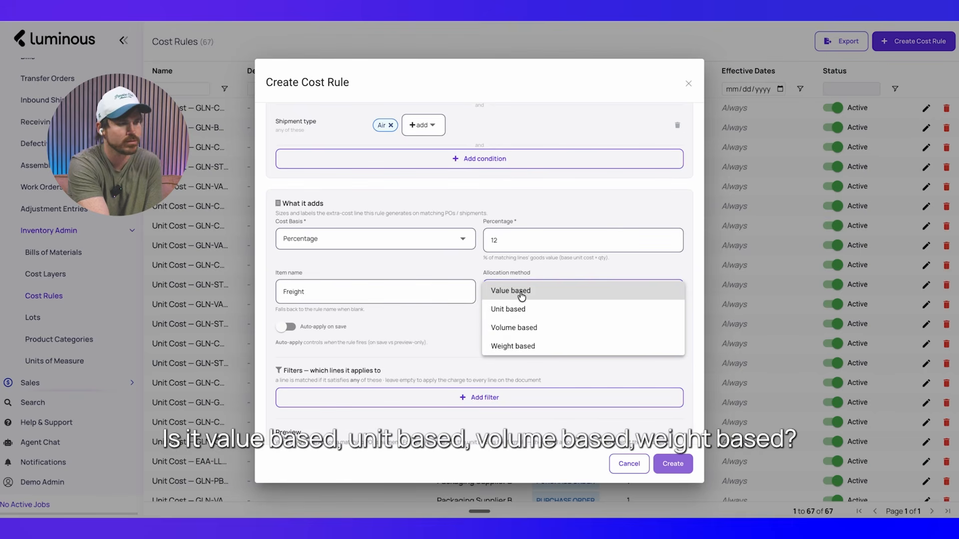
{"action": "left_click", "coordinate": [514, 297]}
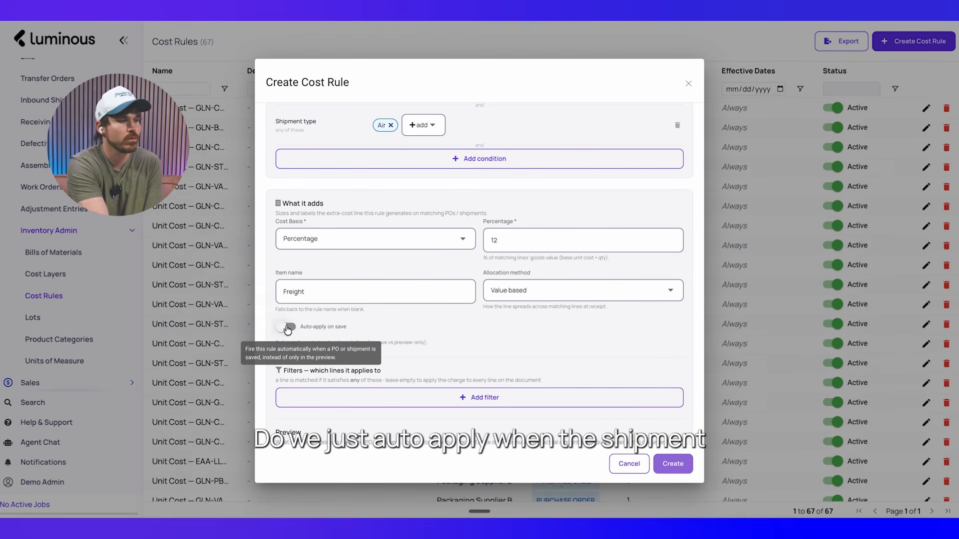
Review the filter types available for limiting which lines the rule applies to, without adding one.
{"action": "scroll", "coordinate": [368, 336], "scroll_direction": "down", "scroll_amount": 2}
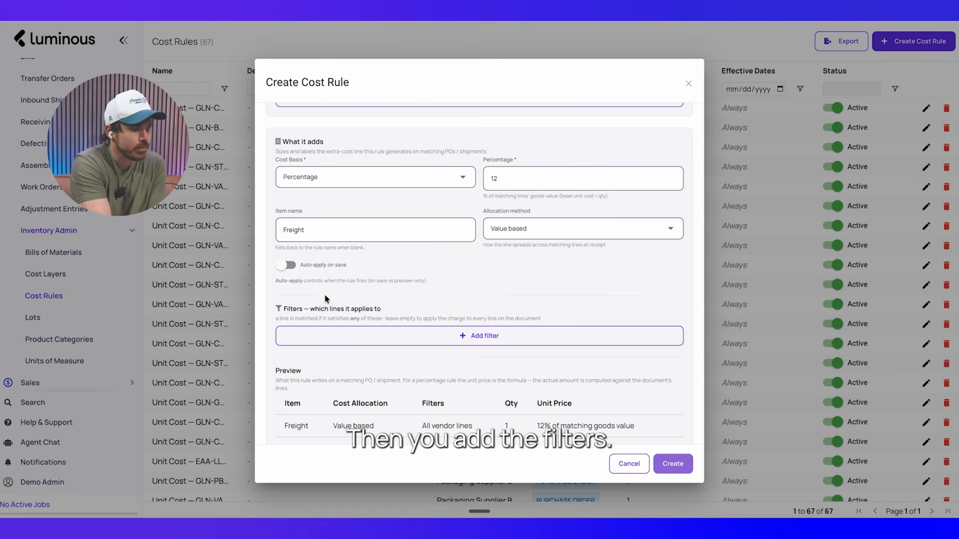
{"action": "left_click", "coordinate": [370, 343]}
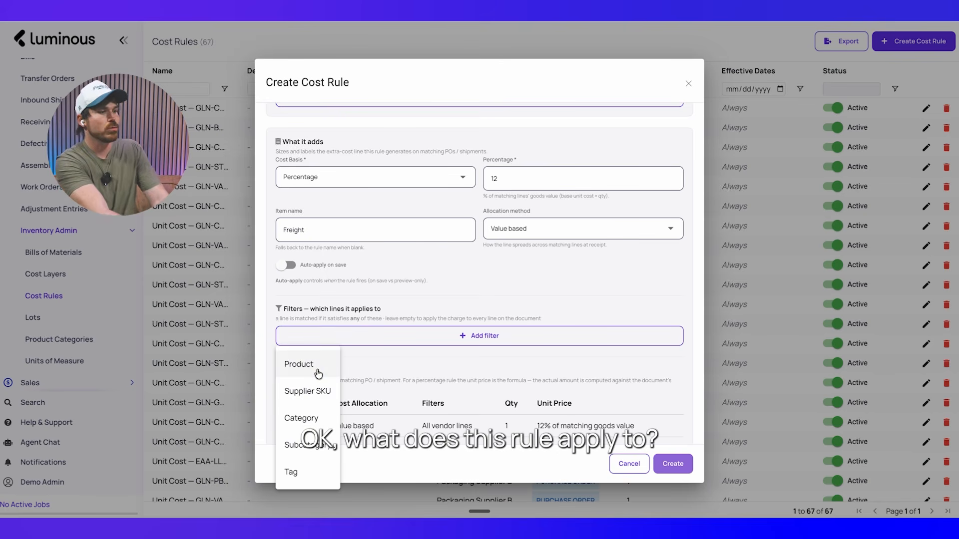
{"action": "left_click", "coordinate": [328, 320]}
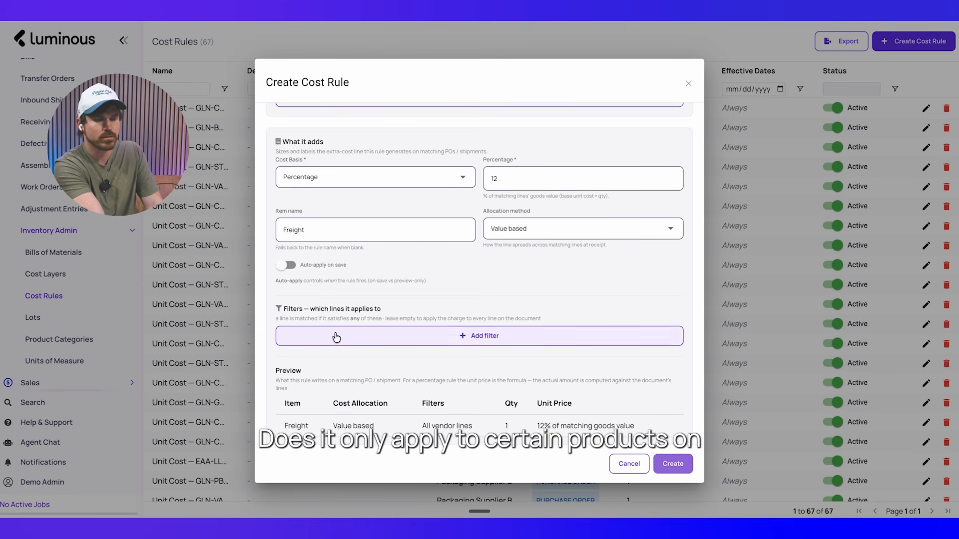
{"action": "left_click", "coordinate": [336, 338]}
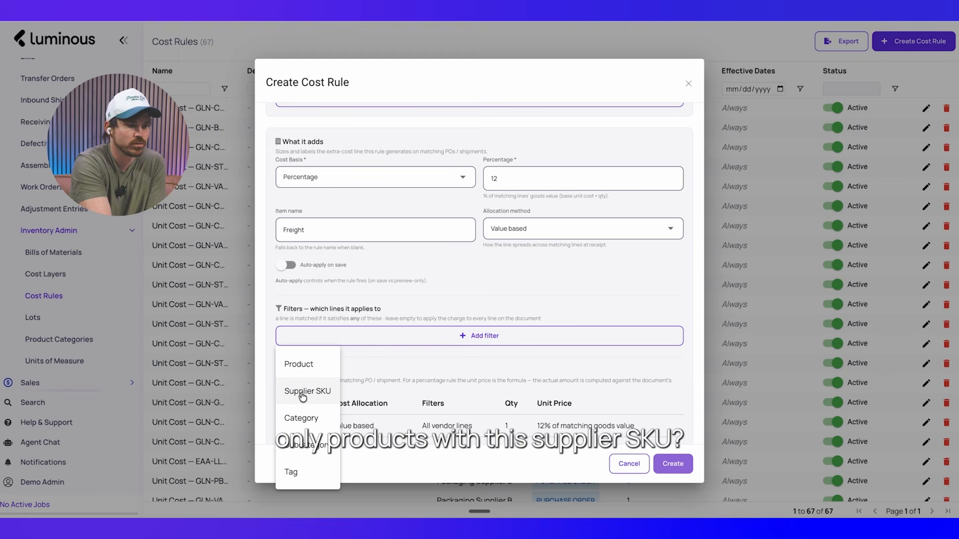
{"action": "left_click", "coordinate": [389, 380]}
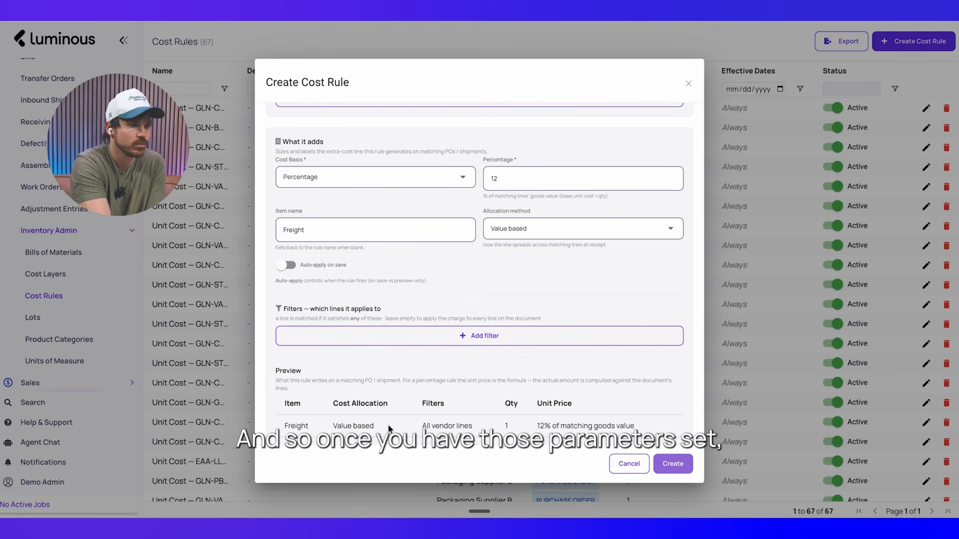
Look over the configured extra cost rule and close it without creating it.
{"action": "scroll", "coordinate": [388, 425], "scroll_direction": "down", "scroll_amount": 1}
{"action": "scroll", "coordinate": [431, 373], "scroll_direction": "up", "scroll_amount": 1}
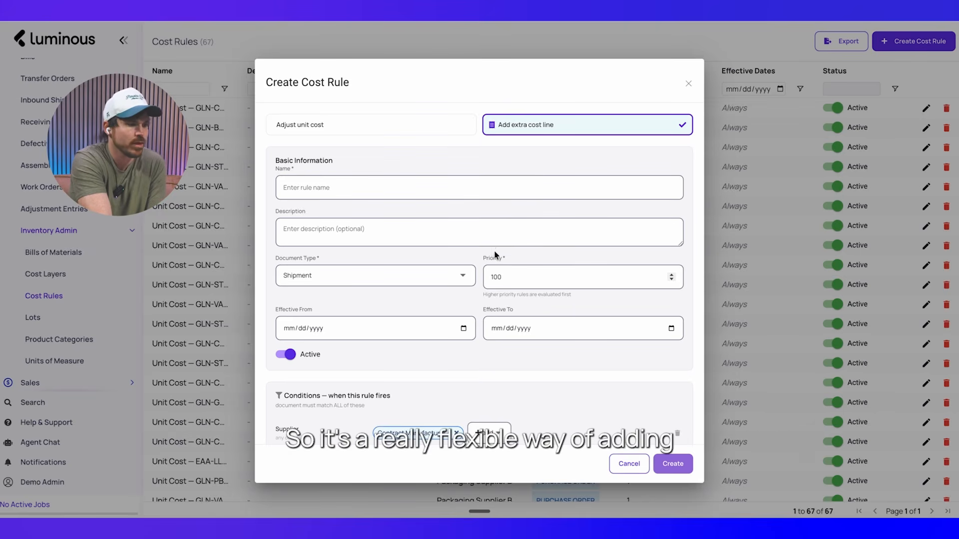
{"action": "scroll", "coordinate": [460, 293], "scroll_direction": "down", "scroll_amount": 1}
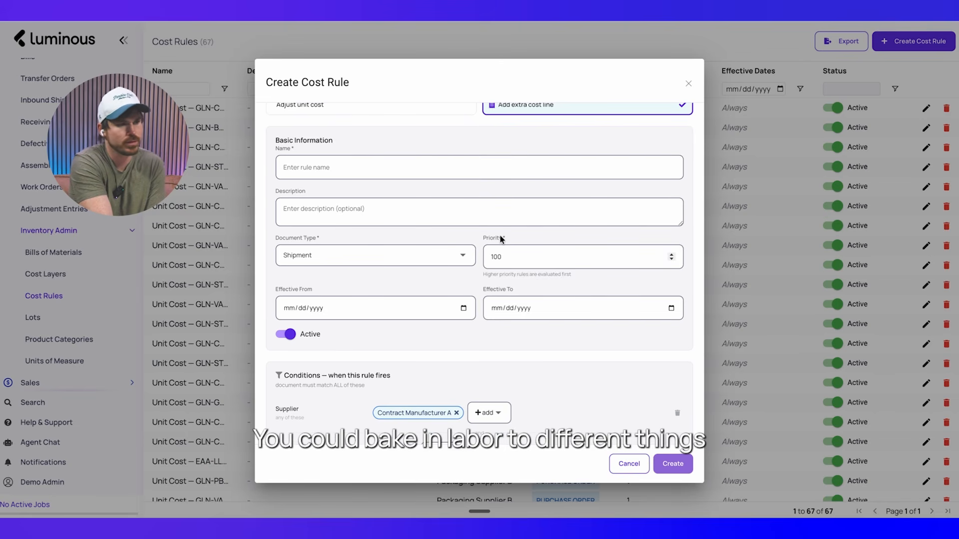
{"action": "scroll", "coordinate": [648, 120], "scroll_direction": "up", "scroll_amount": 1}
{"action": "left_click", "coordinate": [690, 83]}
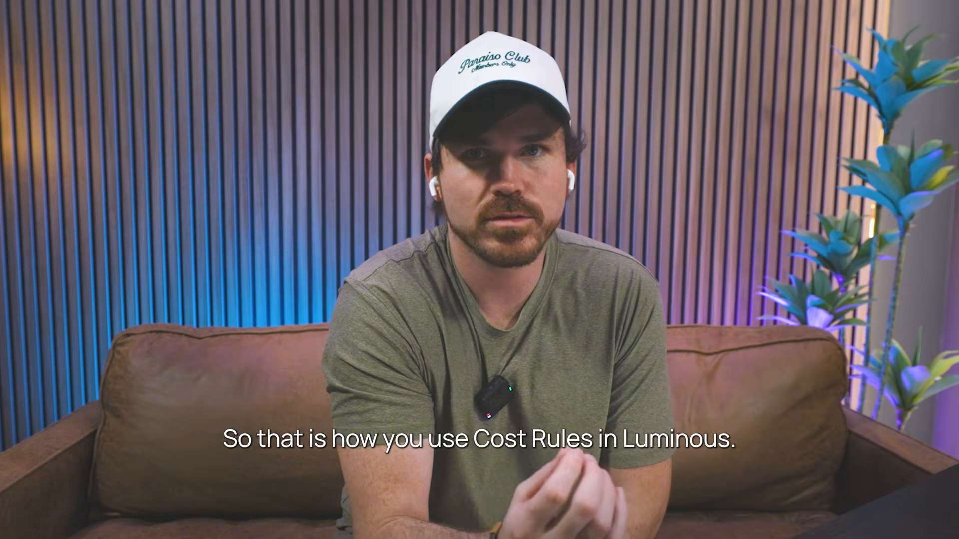